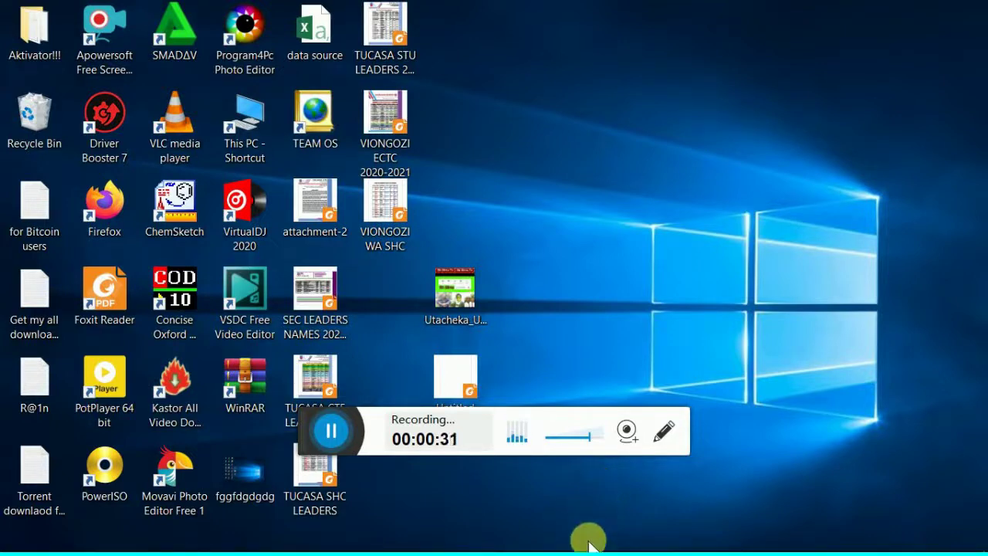
Launch Firefox from the desktop and dismiss the default-browser prompt with Not now
mouse_move(552, 543)
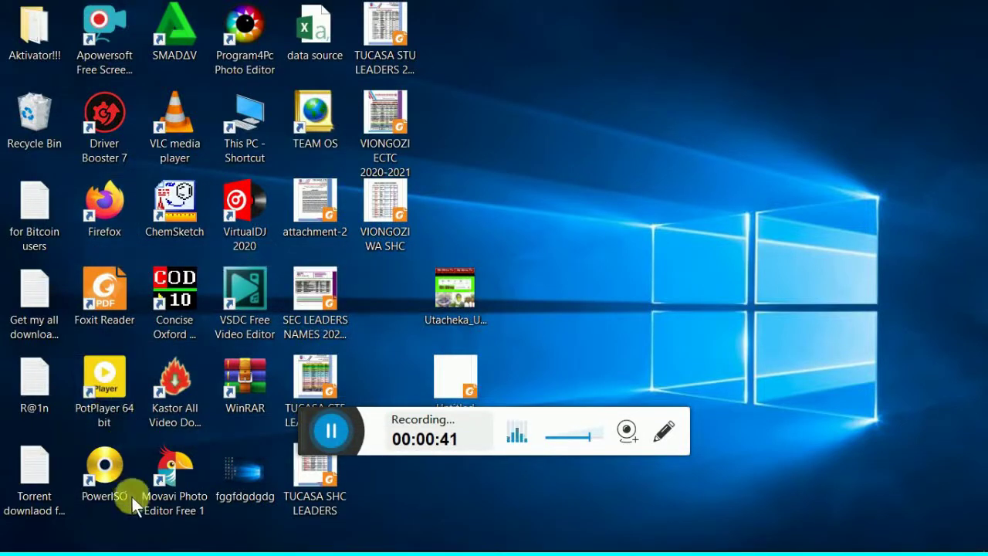
mouse_move(133, 543)
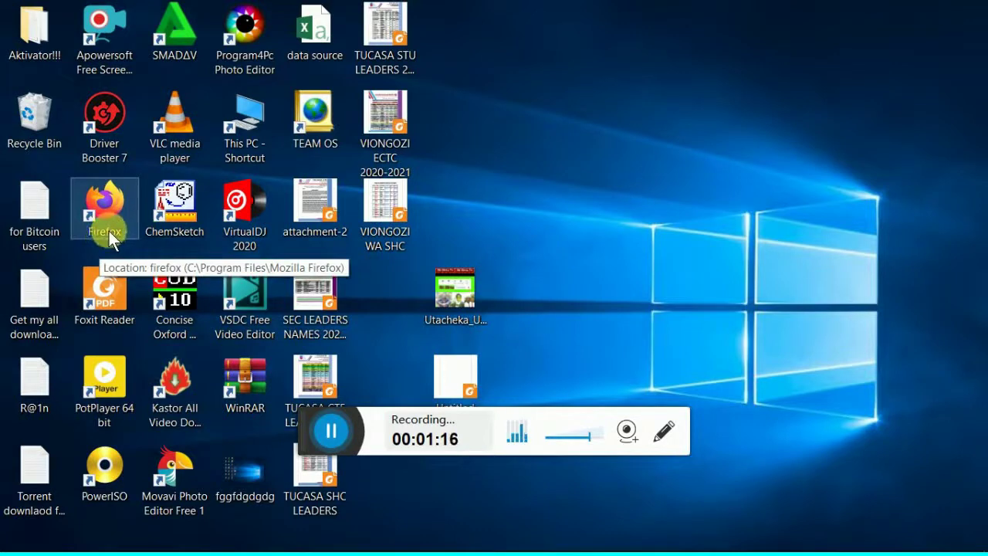
double_click(109, 231)
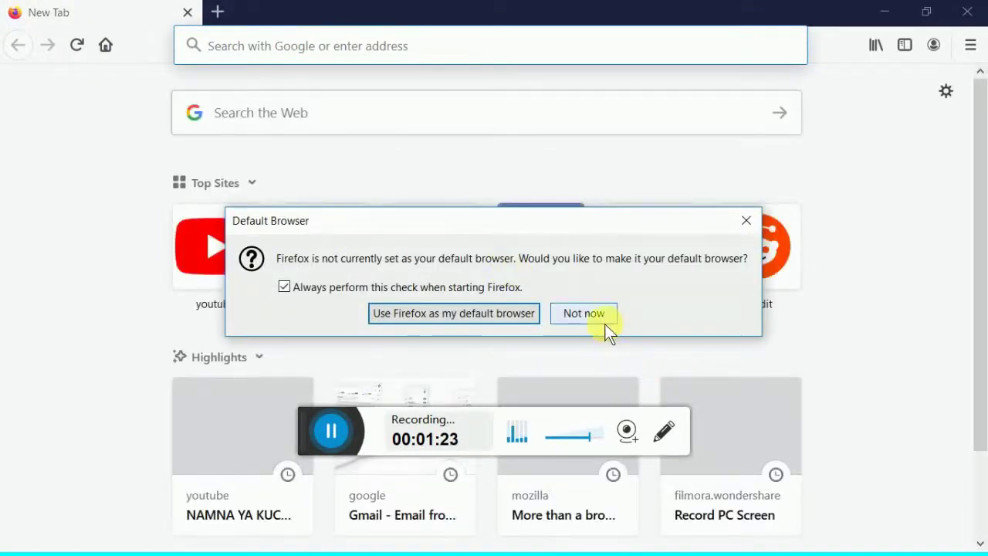
click(585, 318)
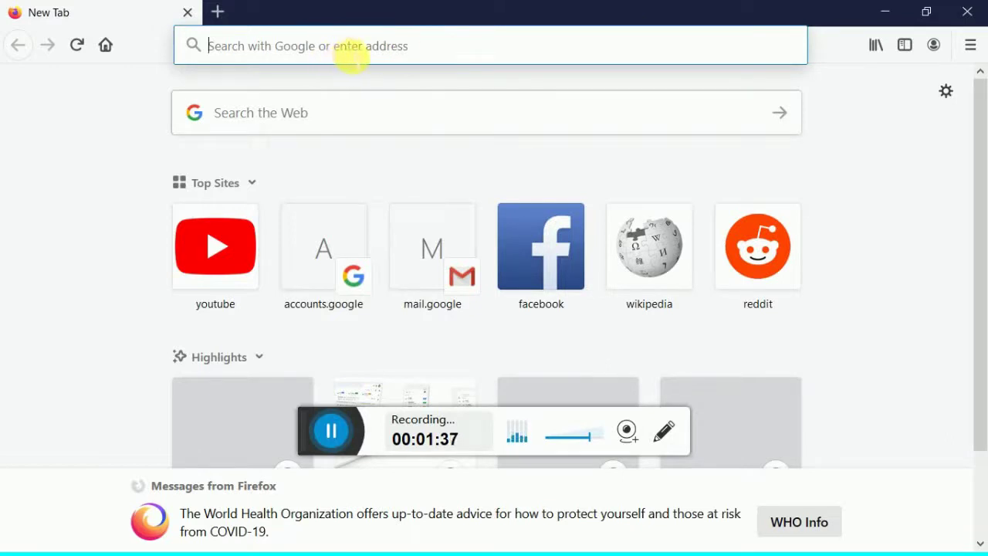
Search Google for 'gmail' from the address bar and open the Gmail - Google result
text(g)
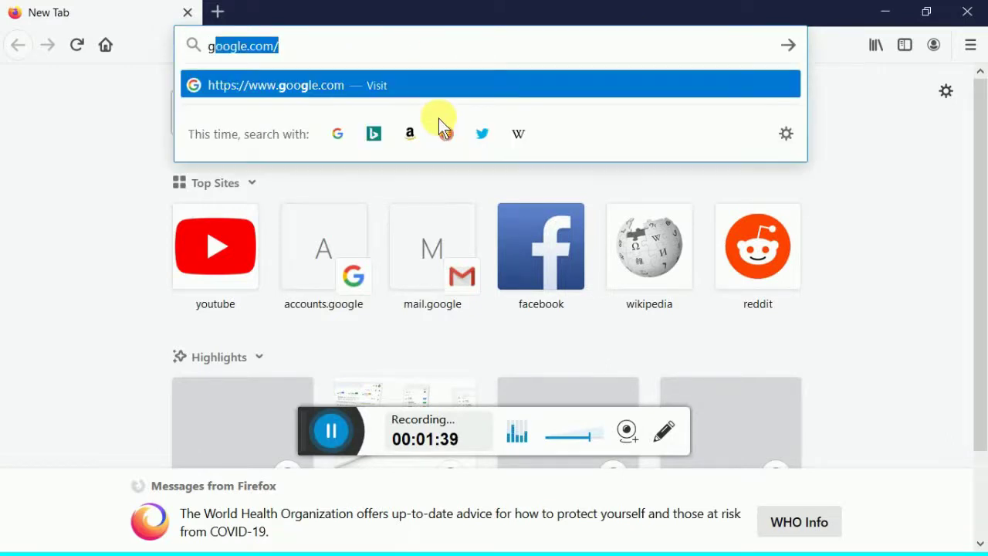
text(mail)
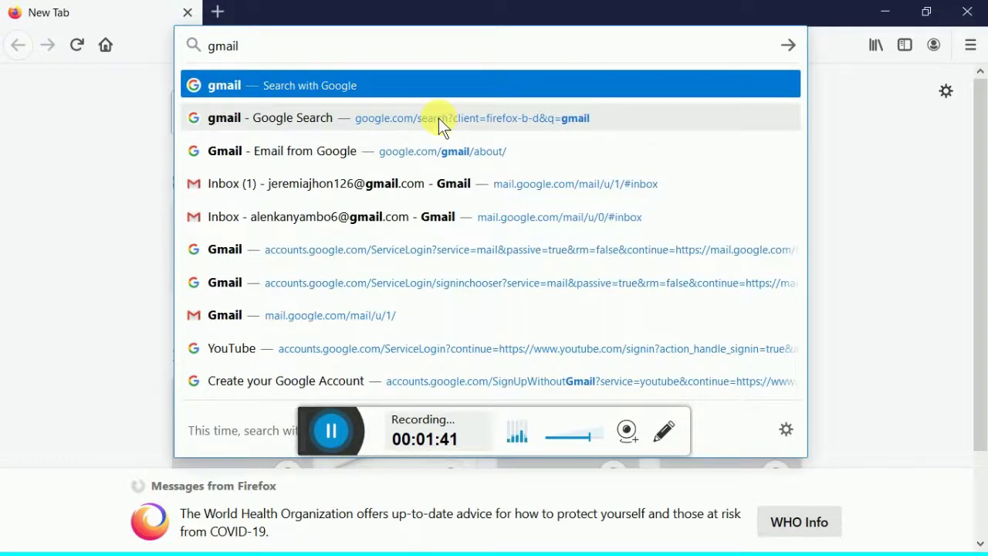
click(438, 119)
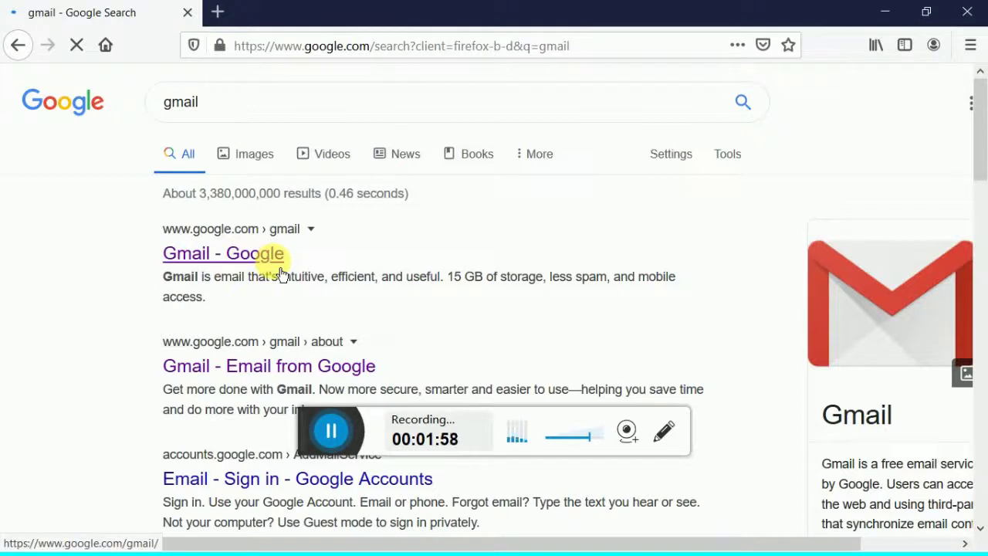
click(282, 276)
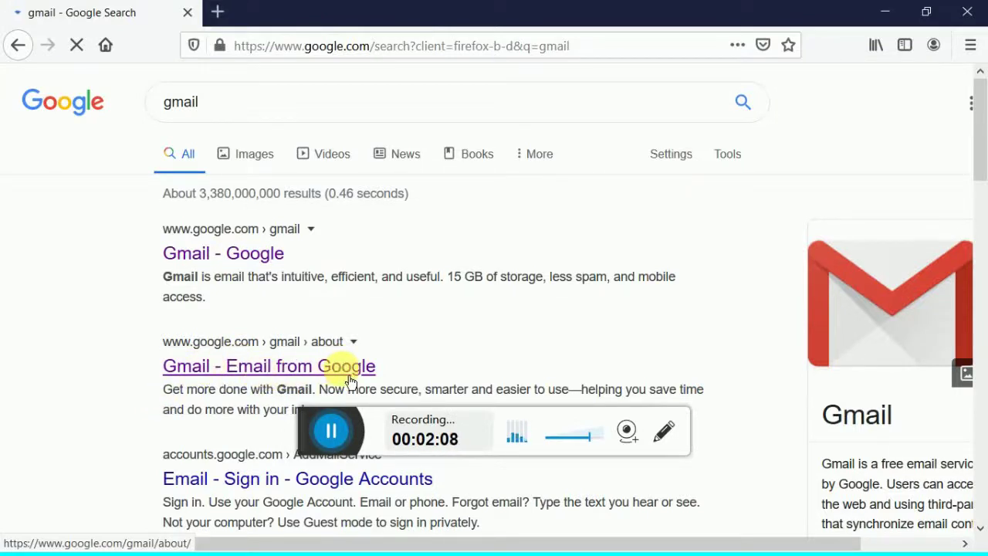
Open the Gmail - Email from Google result and choose Create an account
click(254, 377)
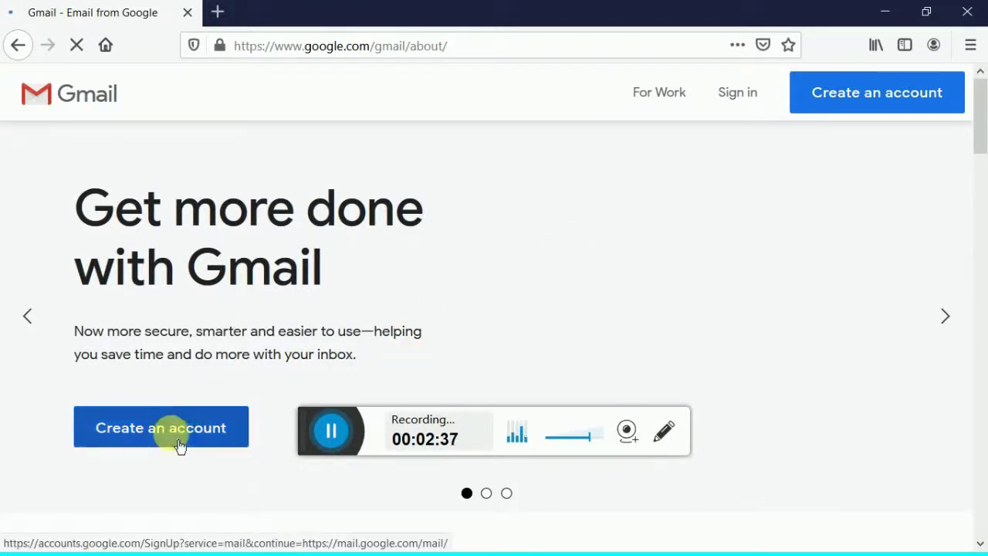
click(879, 108)
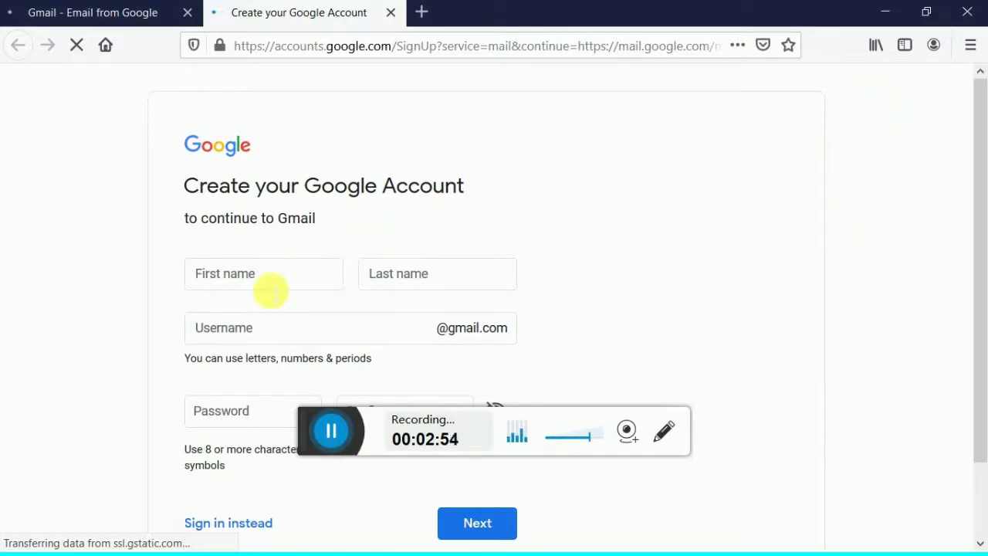
Fill in the person's first and last name, then select the suggested username field
click(271, 286)
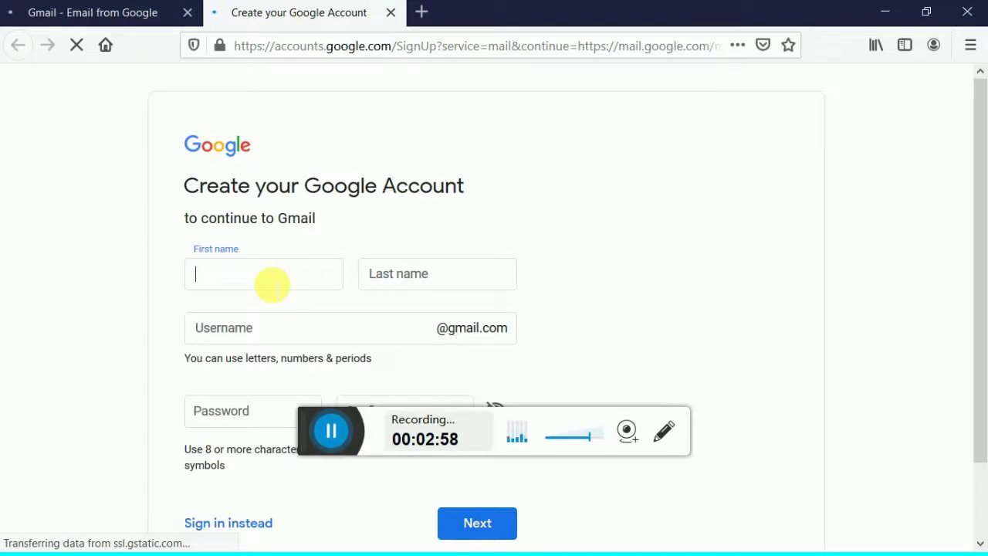
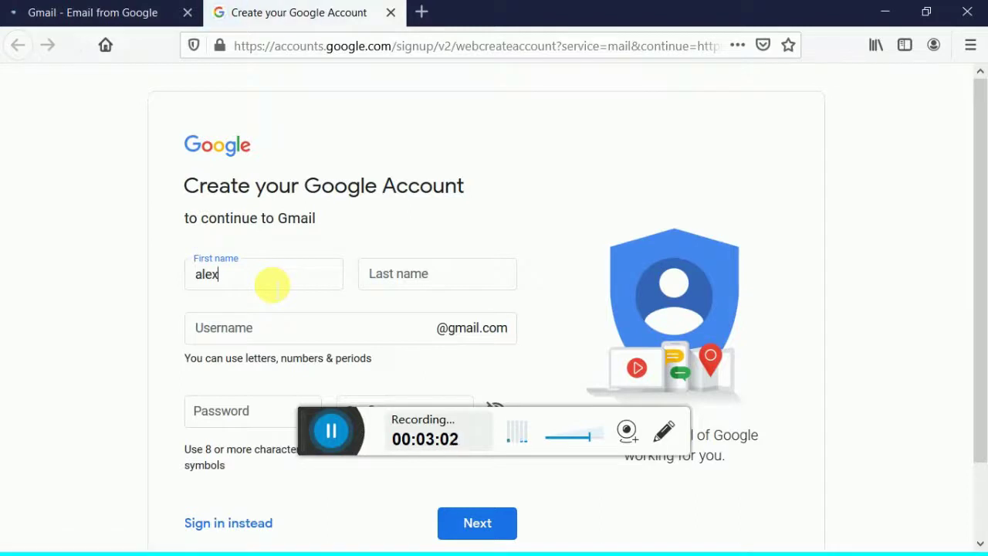
click(438, 286)
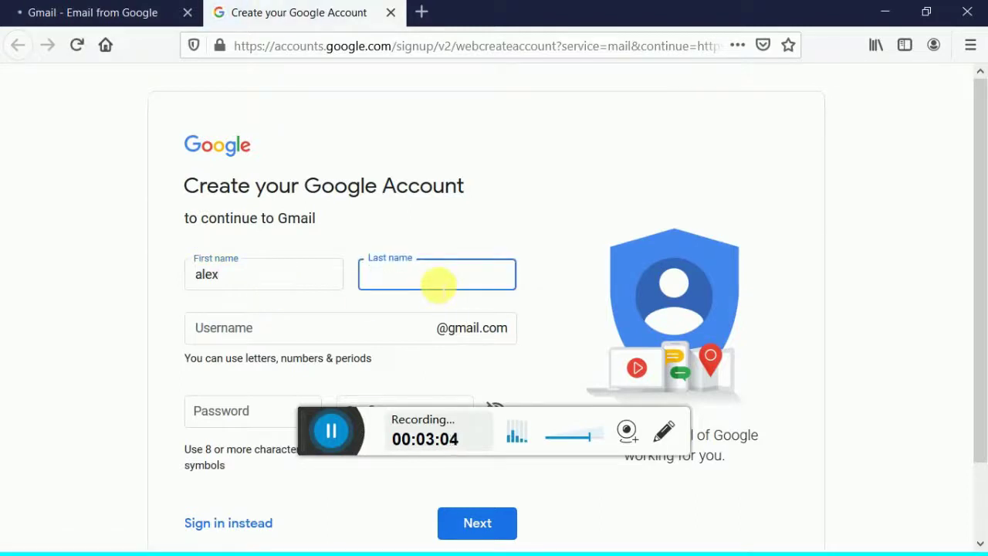
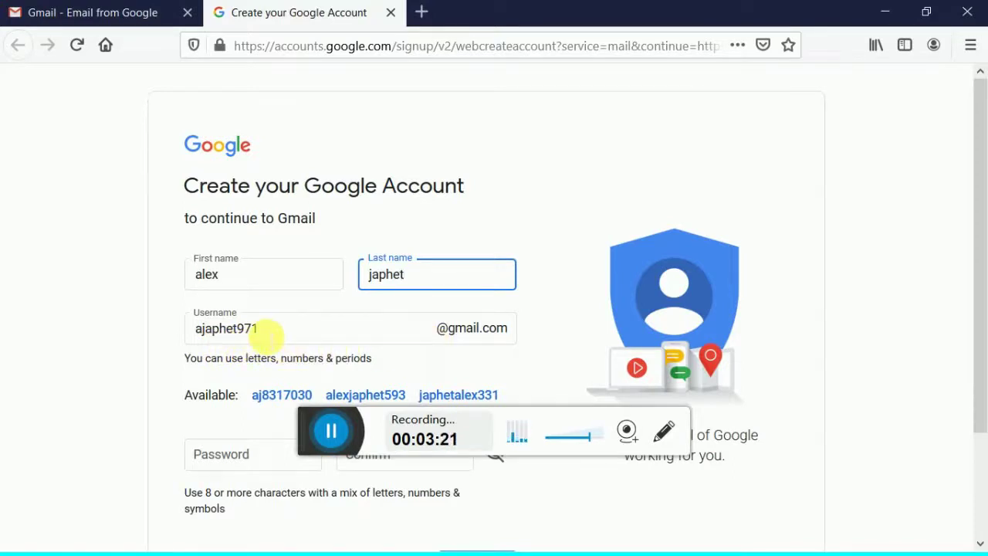
click(272, 335)
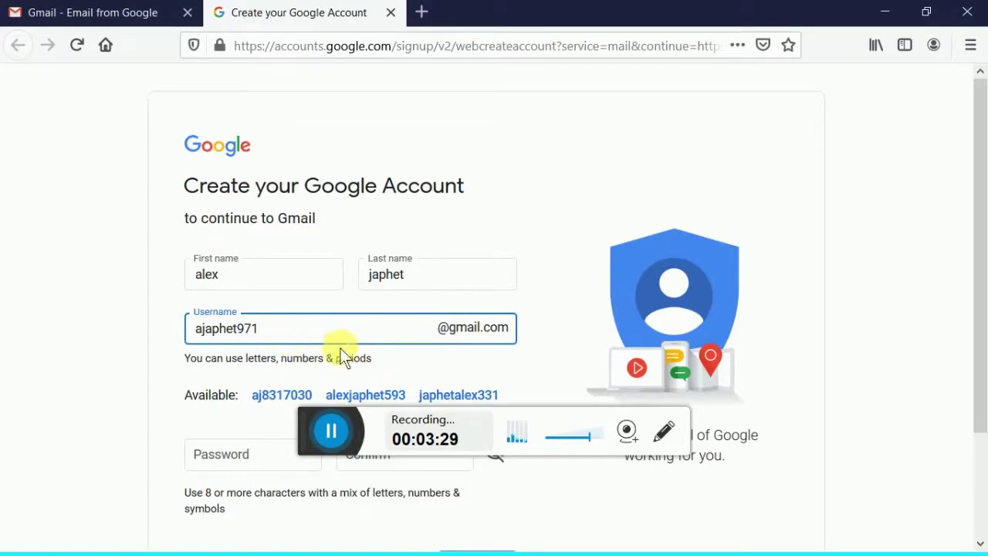
Clear the suggested username and type a custom Gmail username in its place
key(BackSpace)
key(BackSpace)
key(BackSpace)
key(BackSpace)
key(BackSpace)
key(BackSpace)
key(BackSpace)
key(BackSpace)
key(BackSpace)
key(BackSpace)
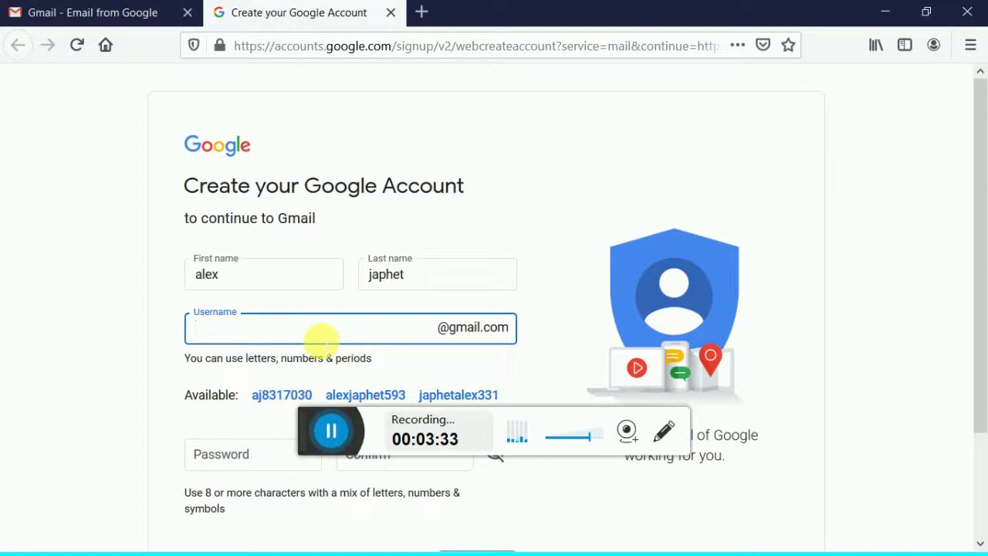
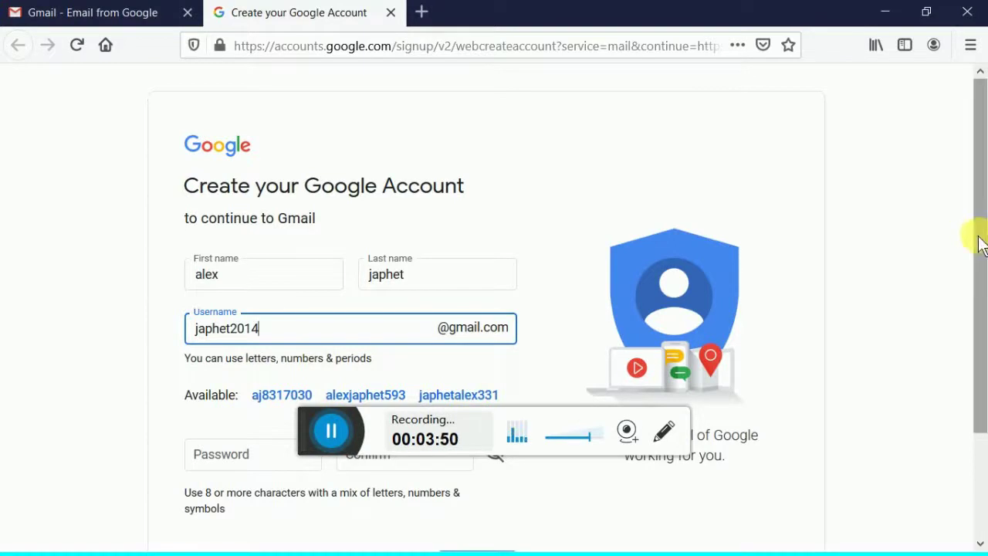
drag(979, 236, 980, 349)
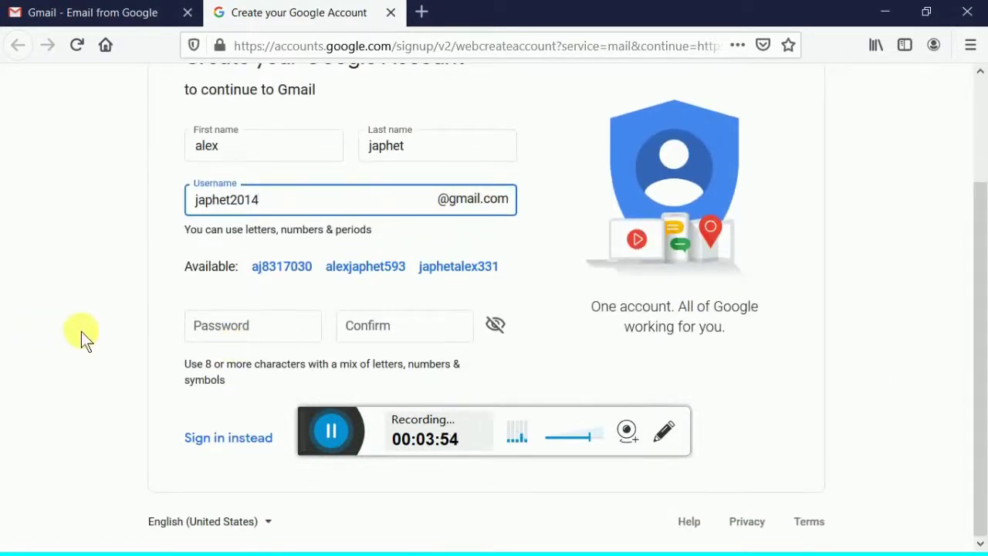
Enter the account password, confirm it, and submit the form with Next
click(260, 333)
text(••••••)
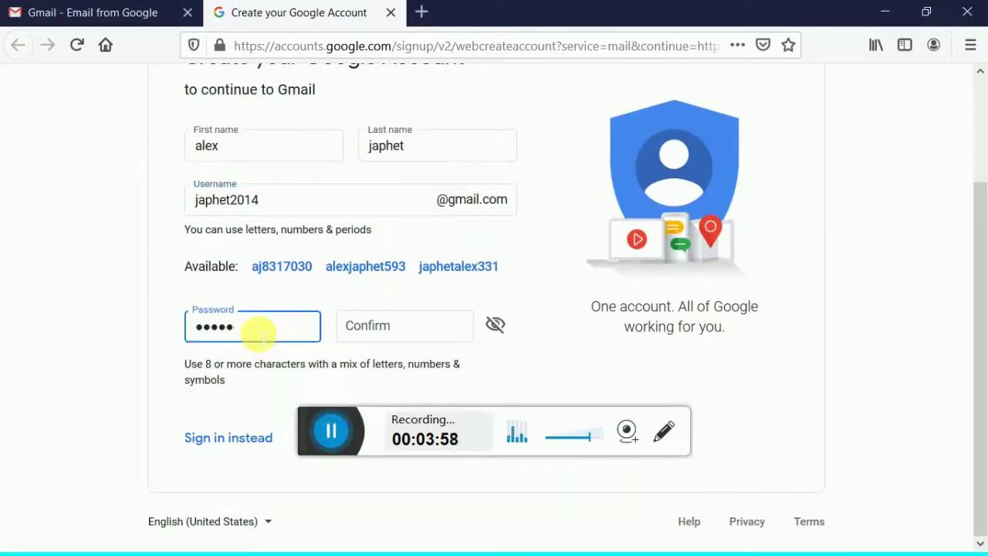
text(•••)
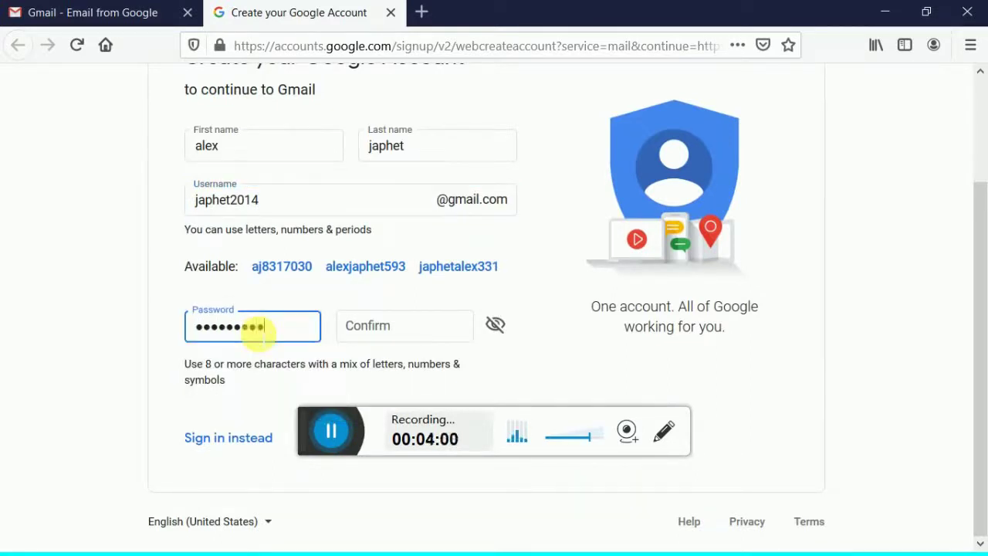
text(•)
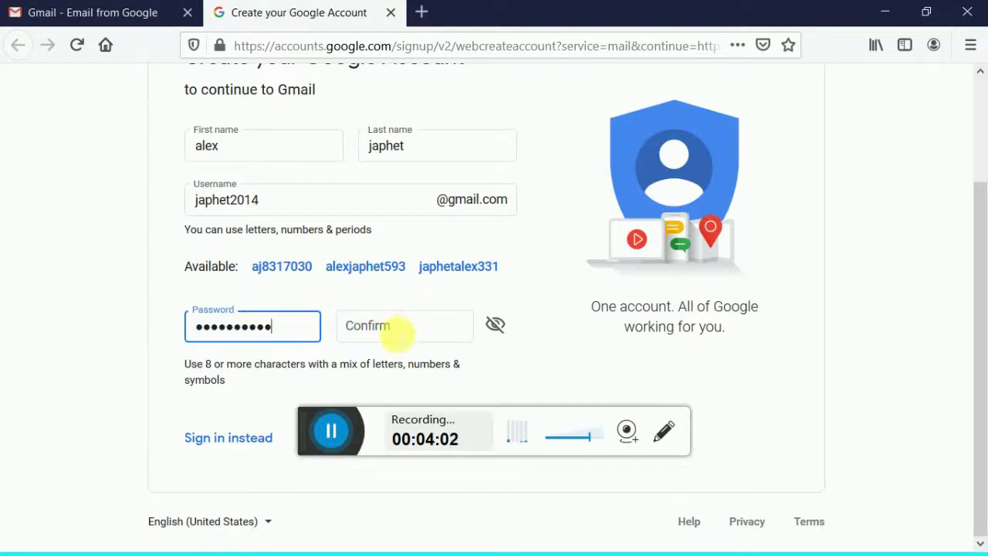
click(396, 329)
text(•••)
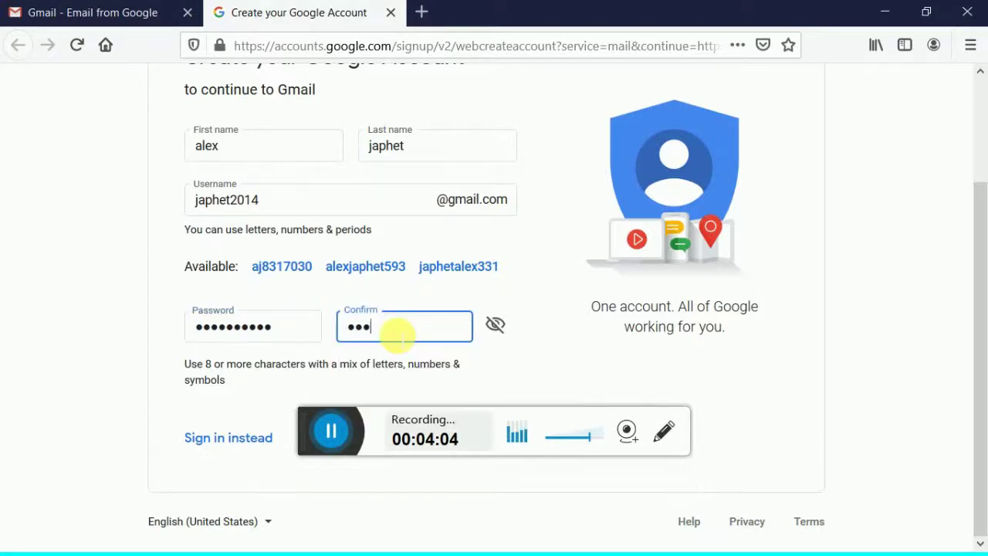
text(•••••)
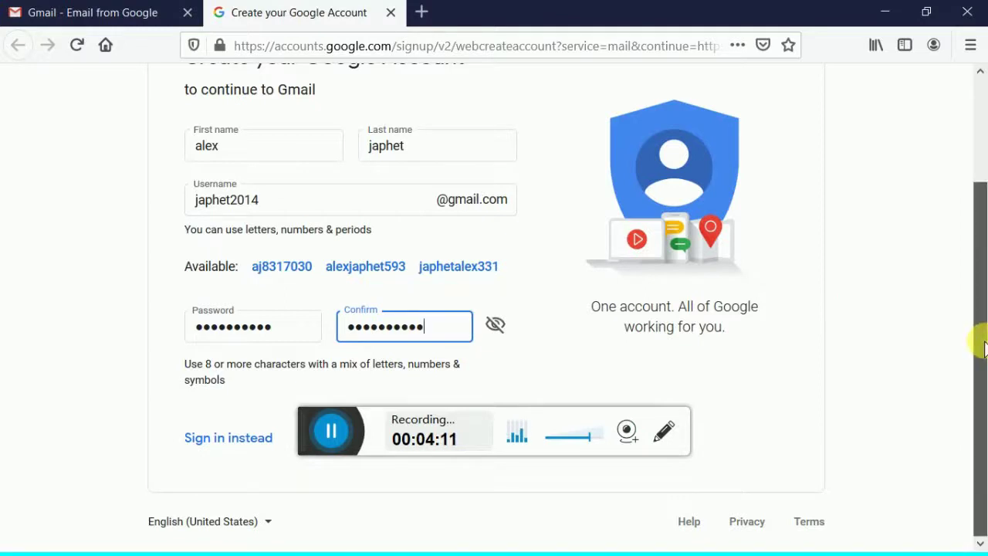
drag(982, 342, 983, 298)
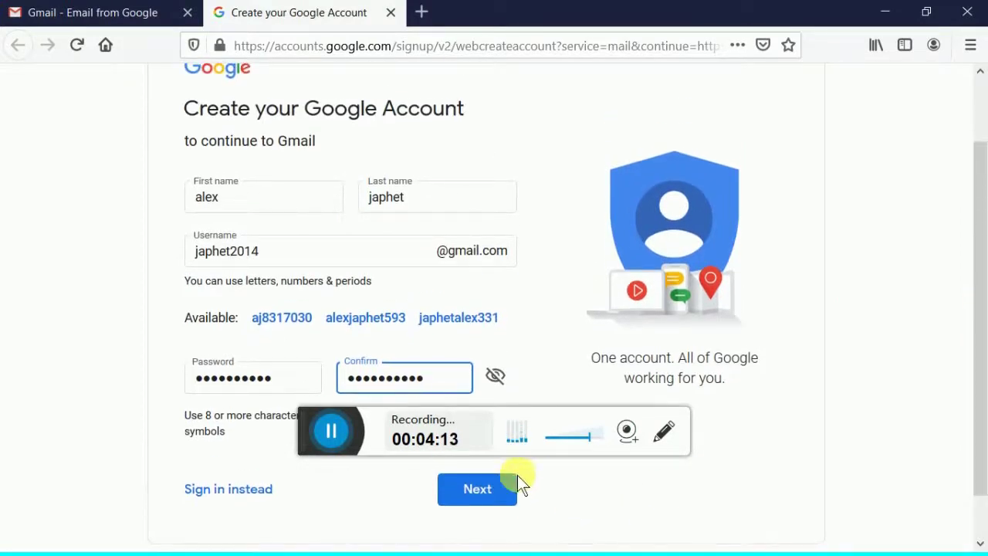
click(495, 498)
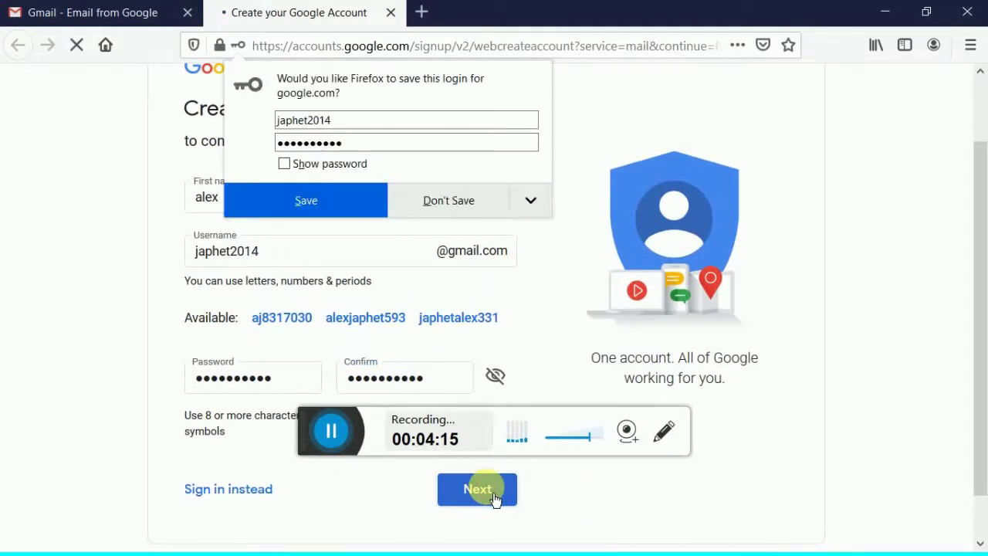
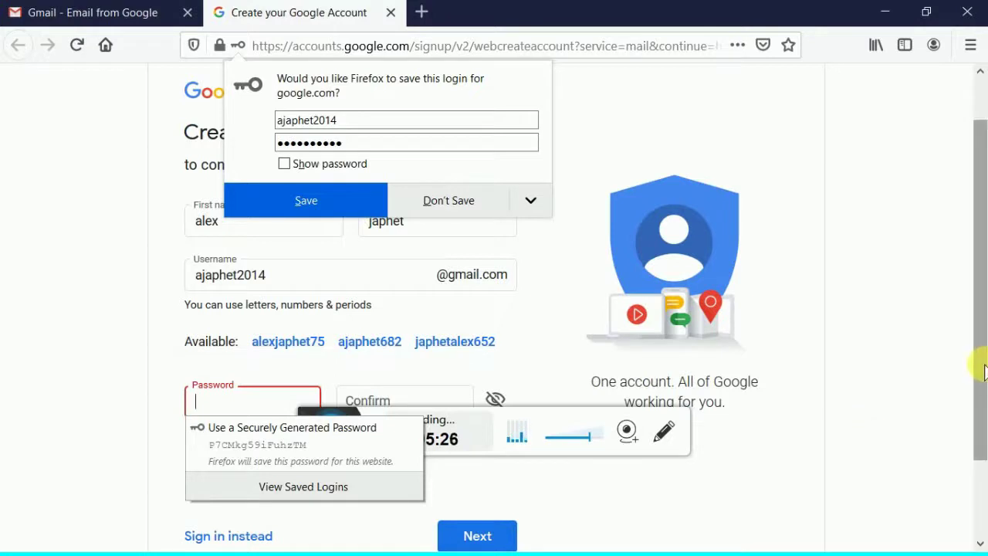
Enter the new account password in both password fields, briefly revealing them to confirm they match
drag(982, 371, 977, 464)
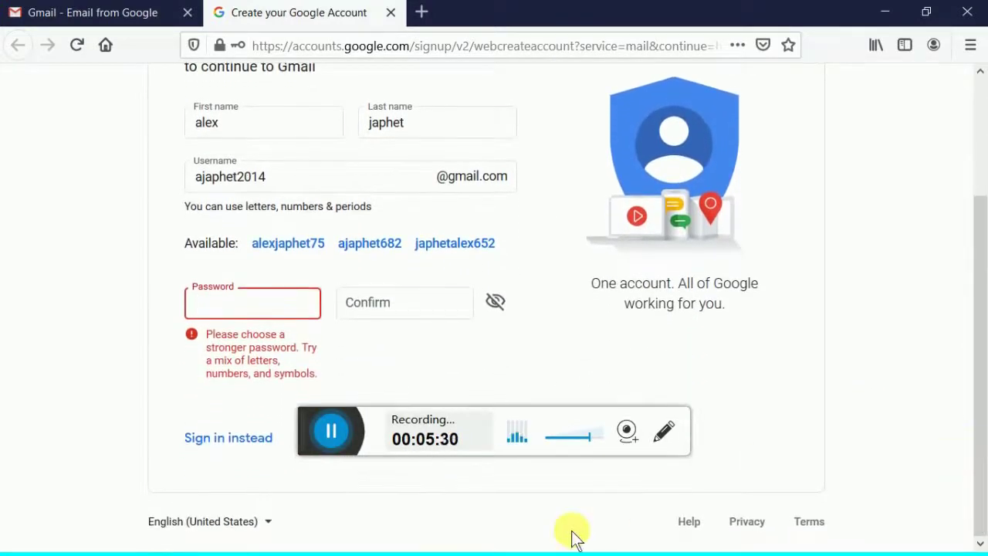
click(234, 309)
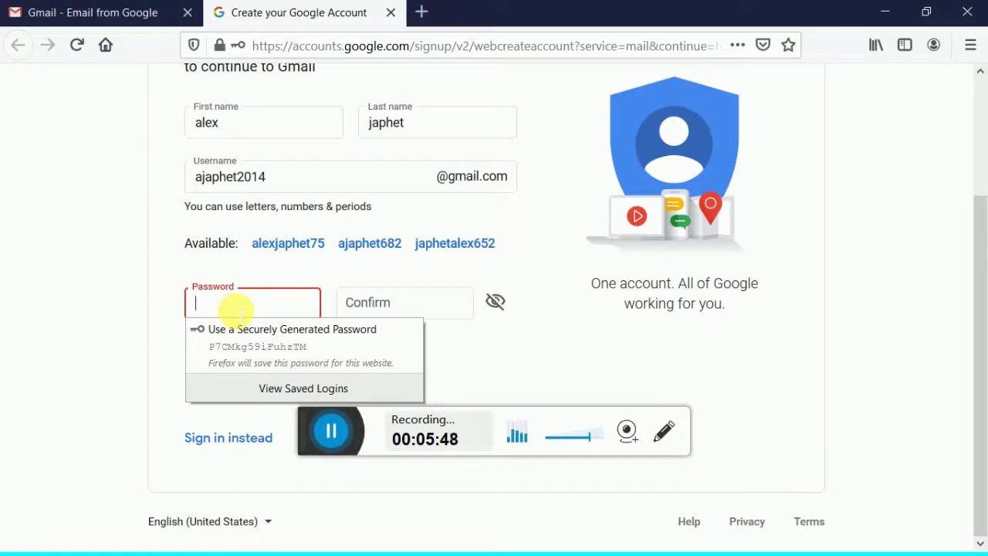
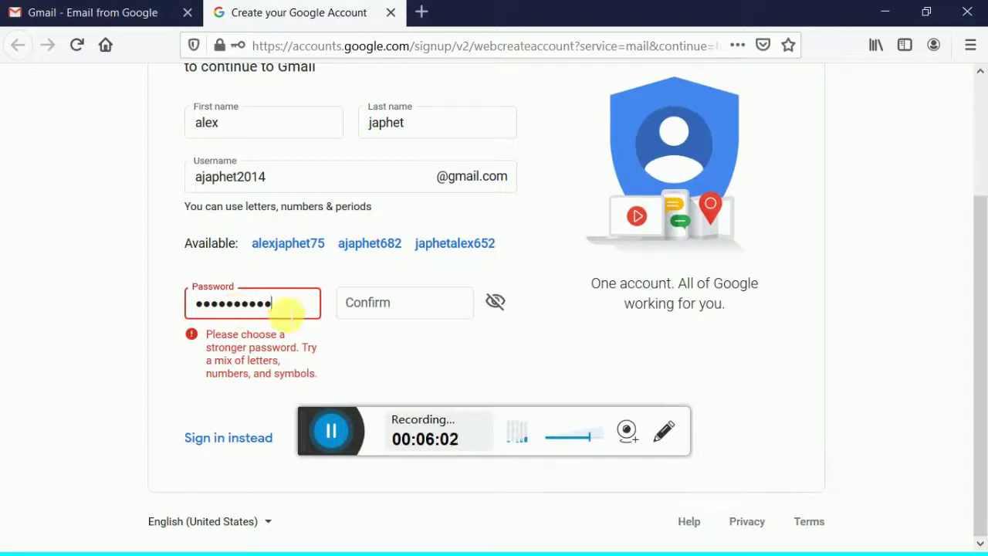
click(374, 305)
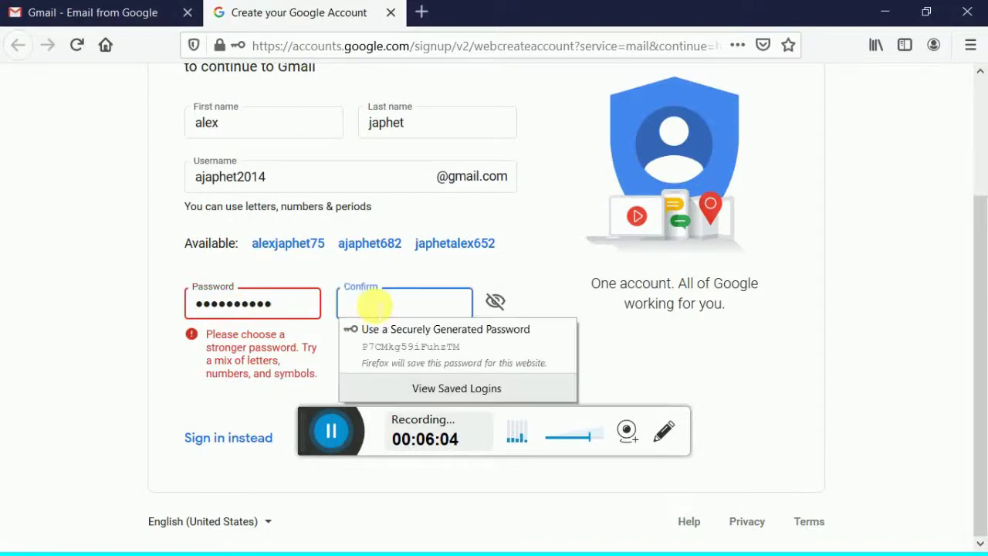
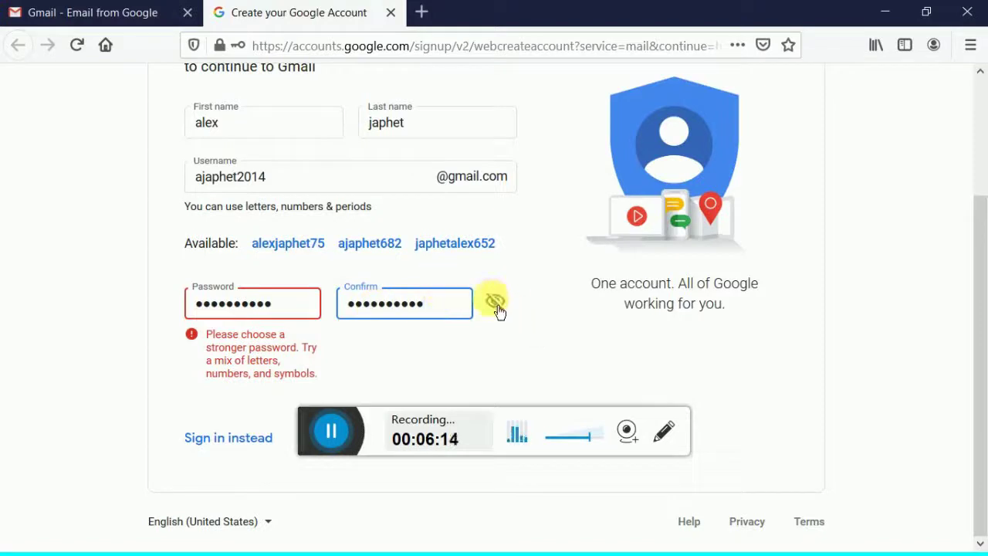
click(496, 303)
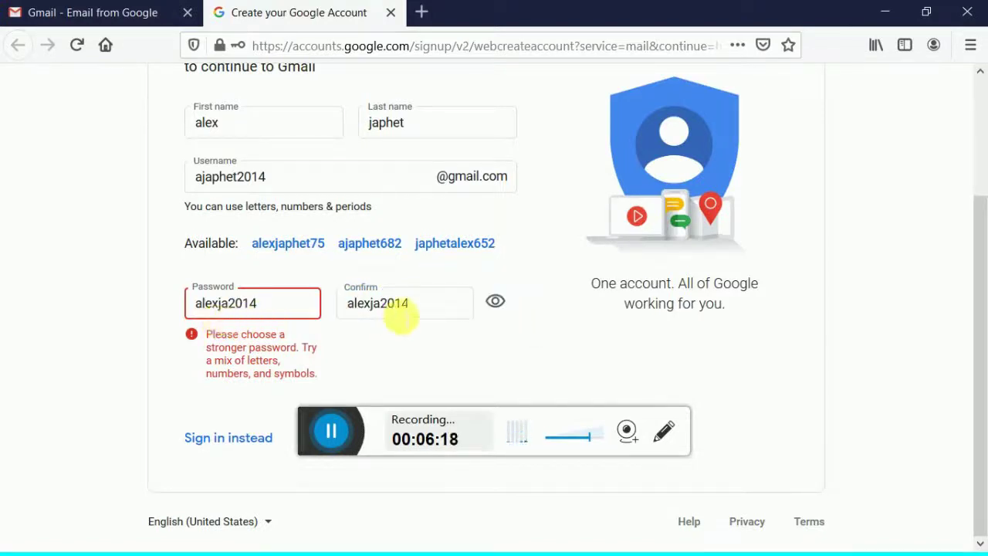
click(498, 303)
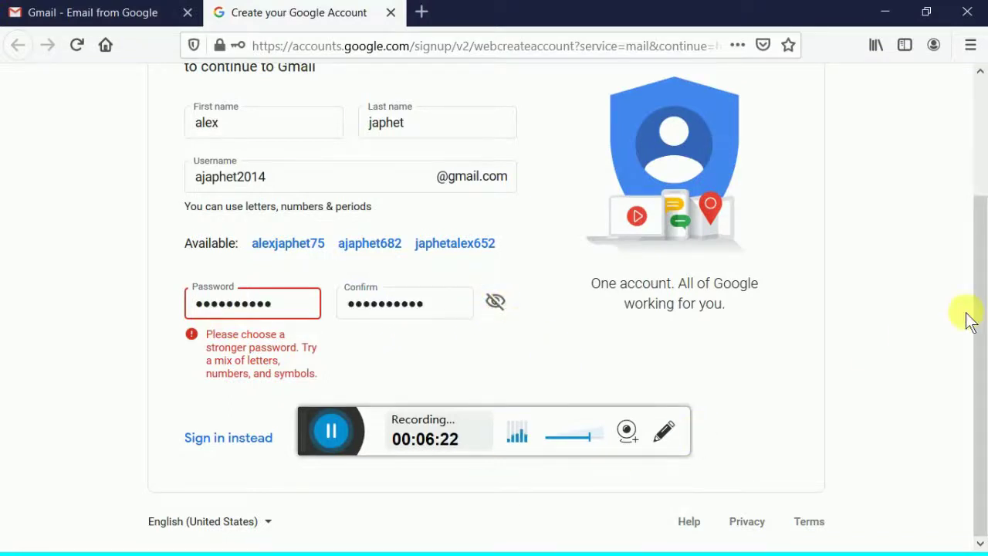
drag(979, 286, 981, 244)
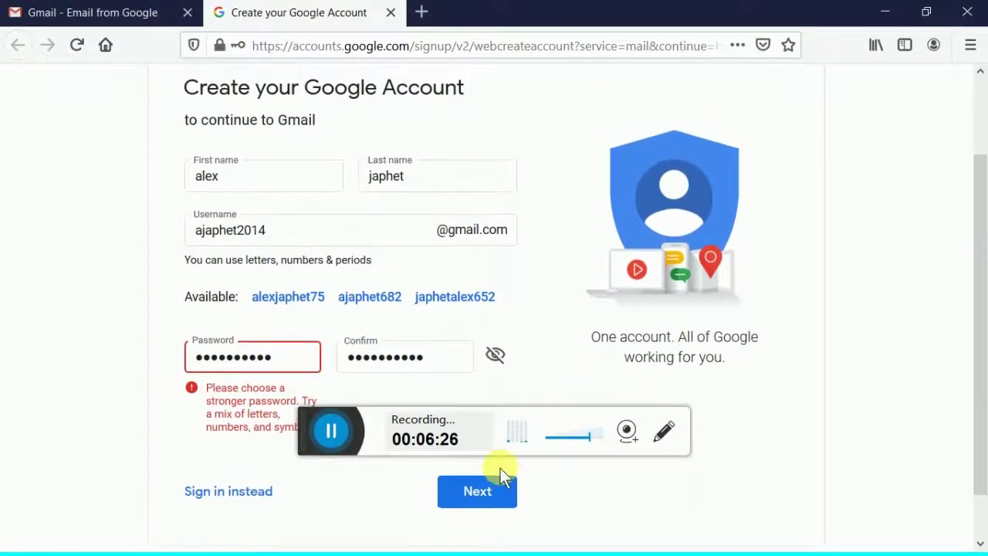
Submit the name and password step and decline Firefox's offer to save the login
click(477, 496)
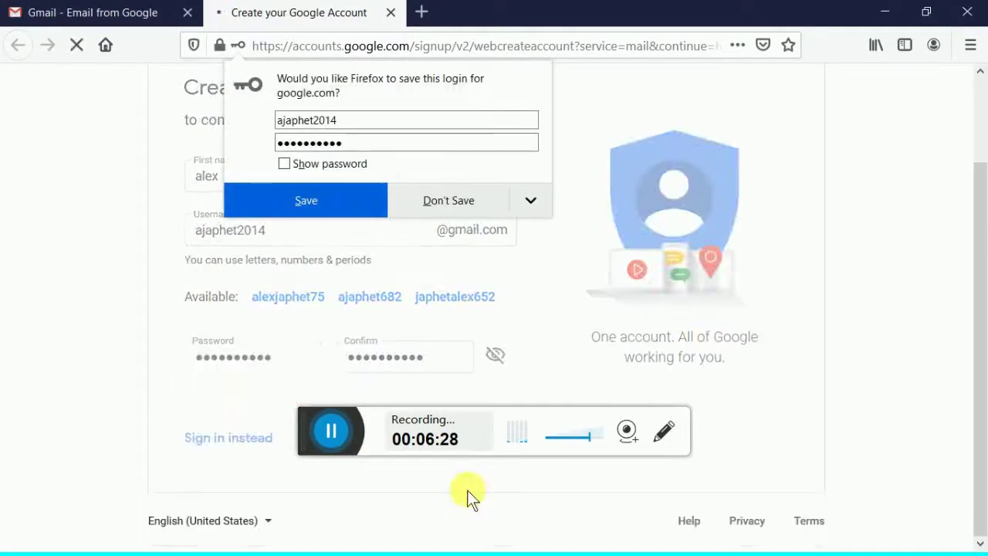
click(448, 203)
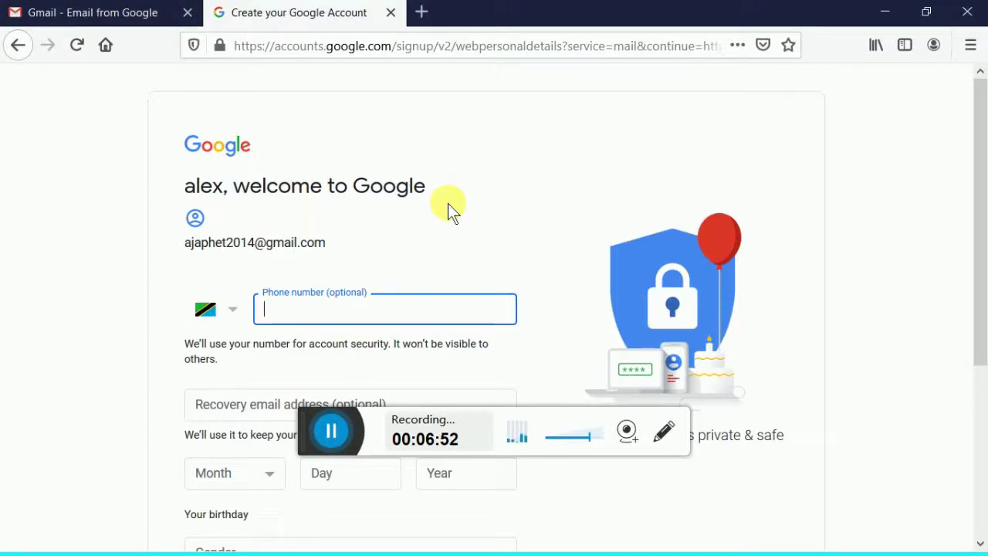
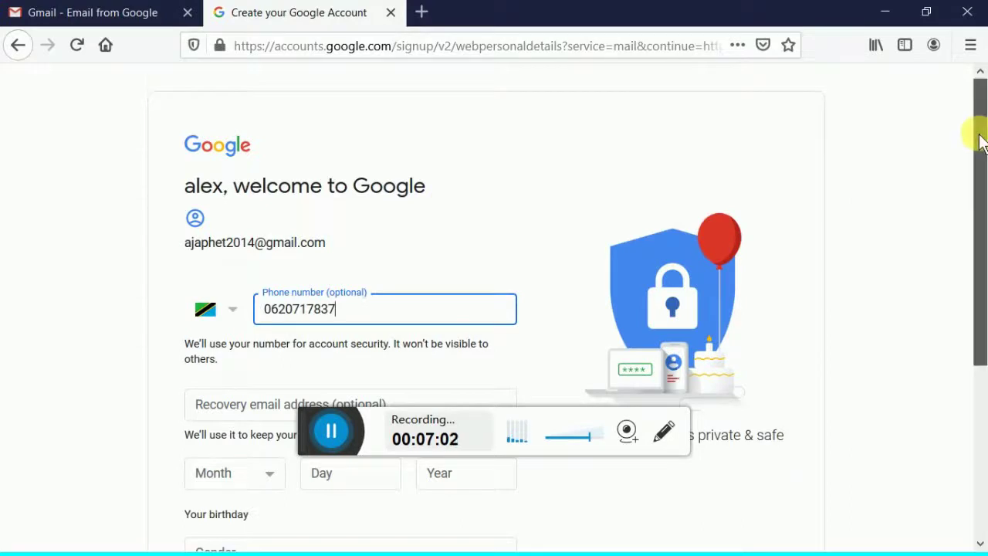
Enter the phone number and try to continue past the personal details
drag(979, 132, 980, 284)
click(485, 491)
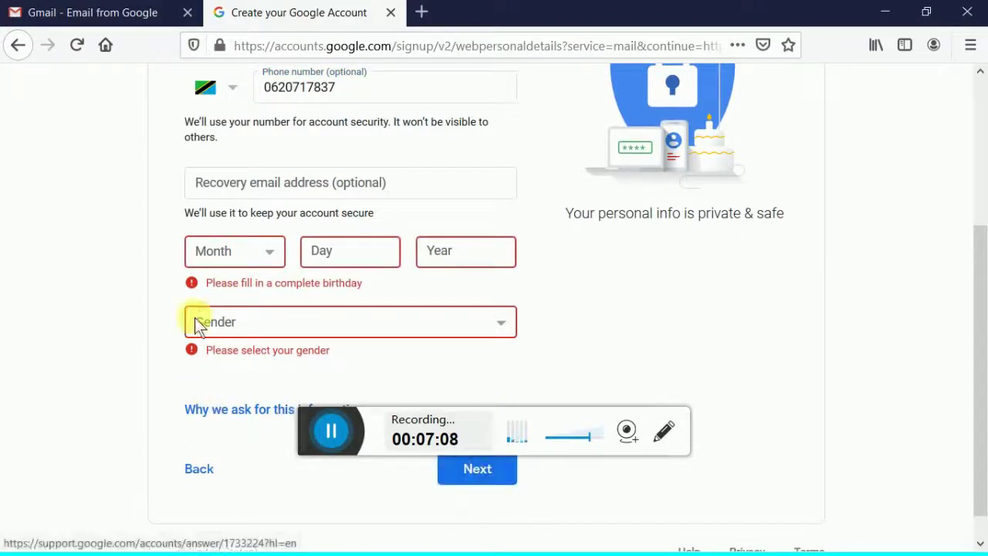
click(271, 258)
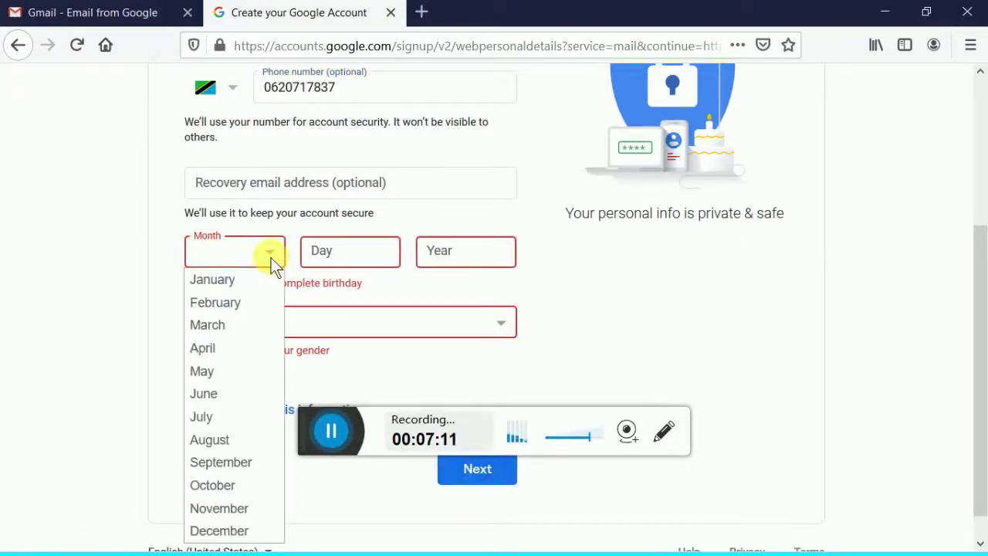
click(230, 284)
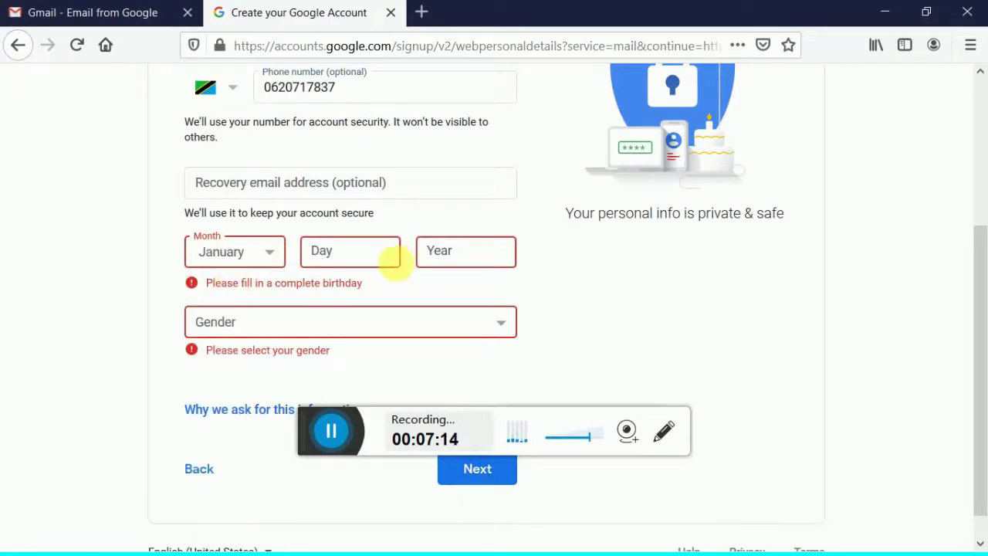
click(377, 262)
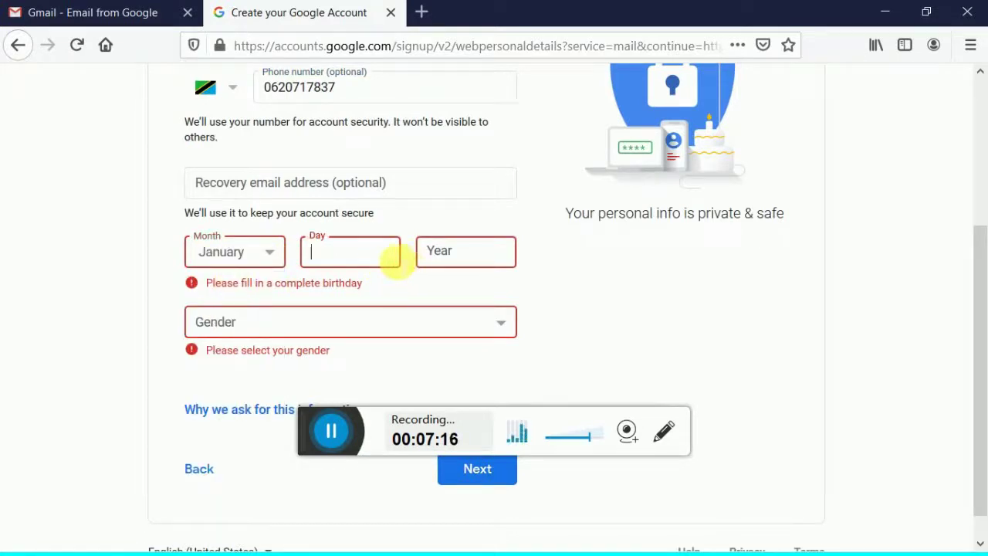
text(26)
click(468, 253)
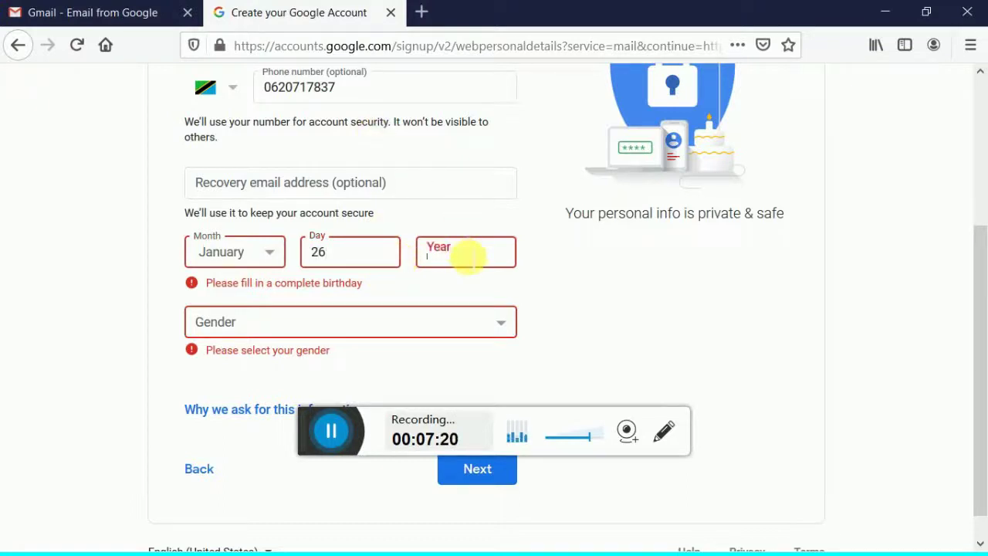
text(199)
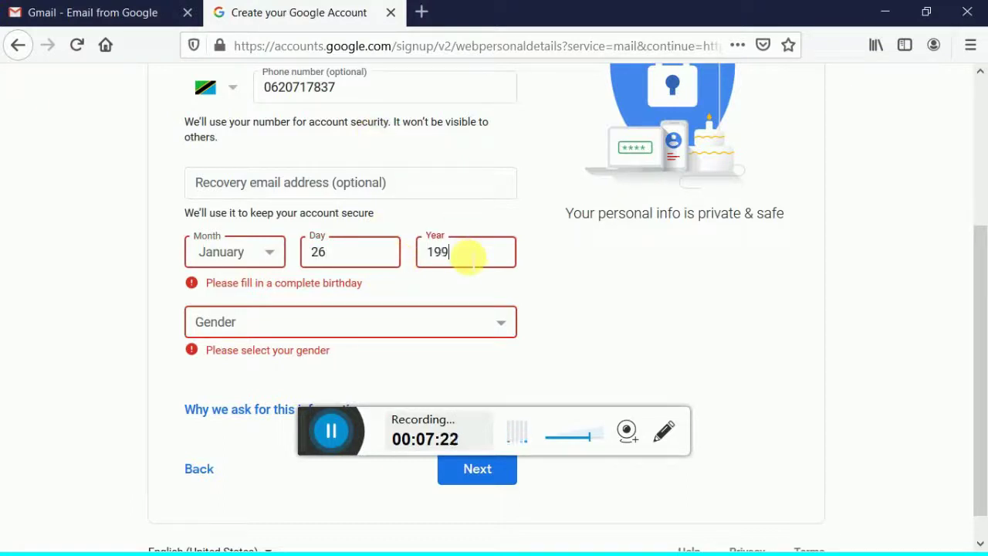
text(6)
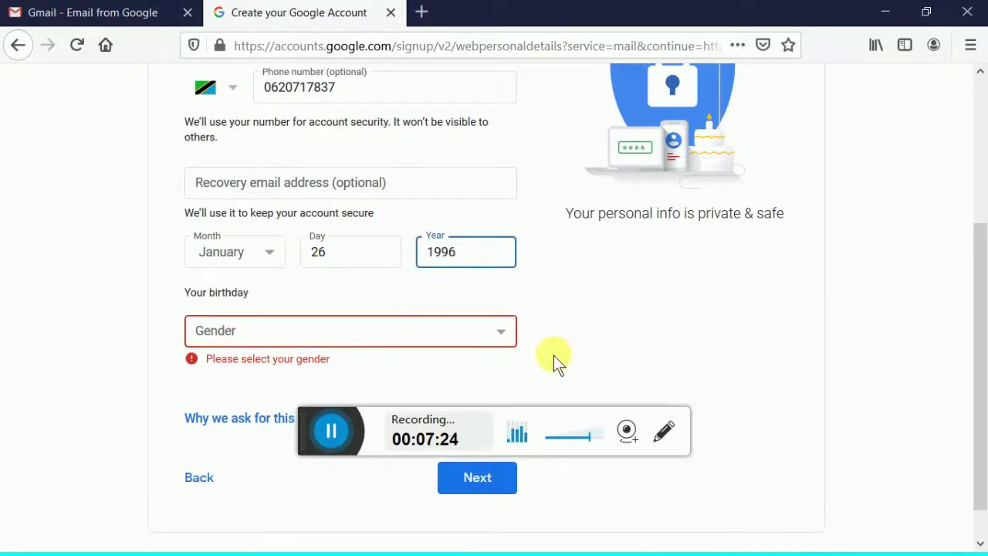
click(503, 333)
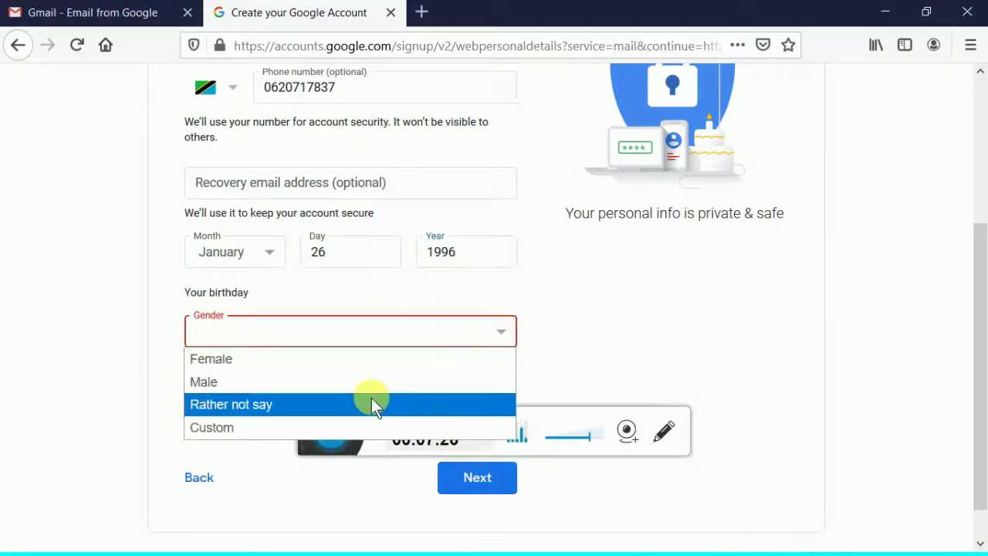
click(245, 384)
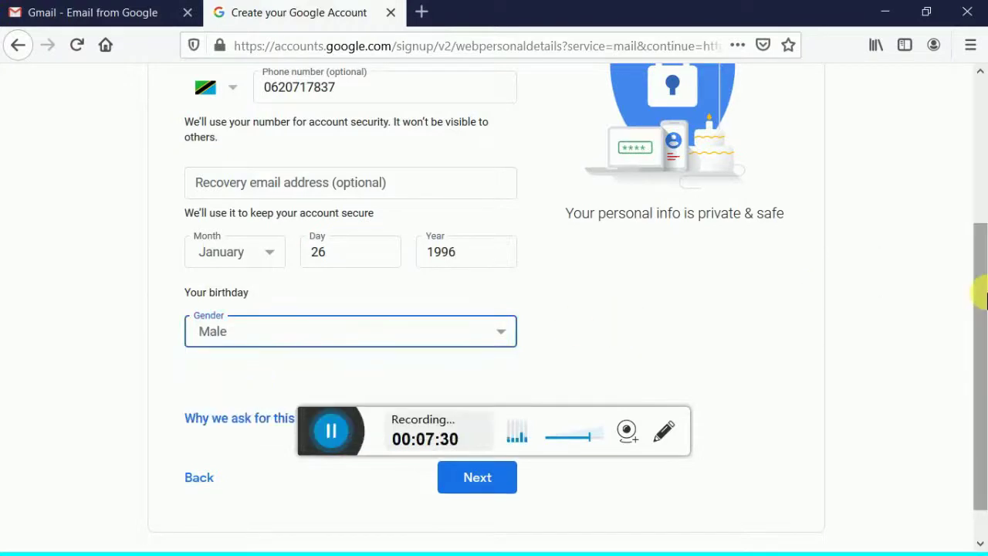
Submit the personal details and request the verification code by text message
click(476, 474)
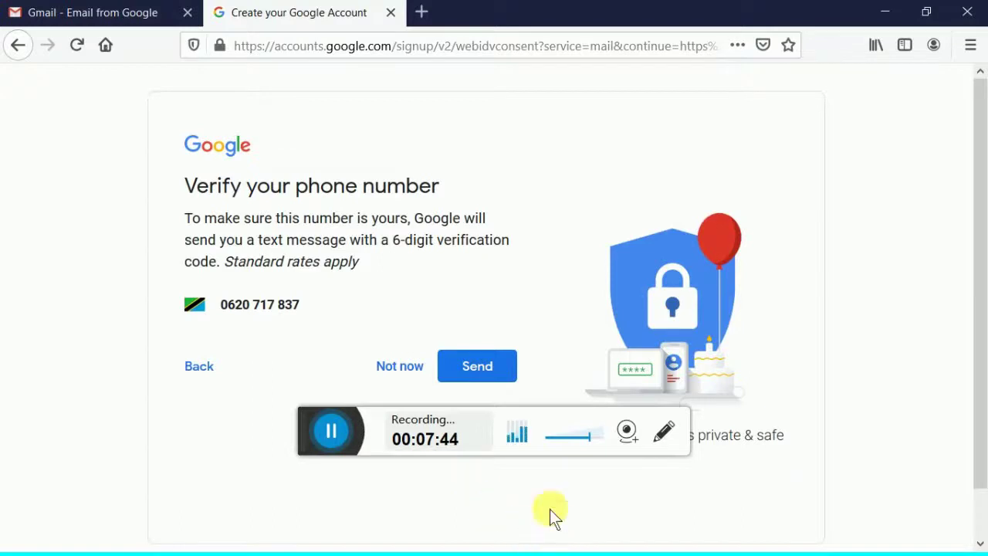
click(482, 379)
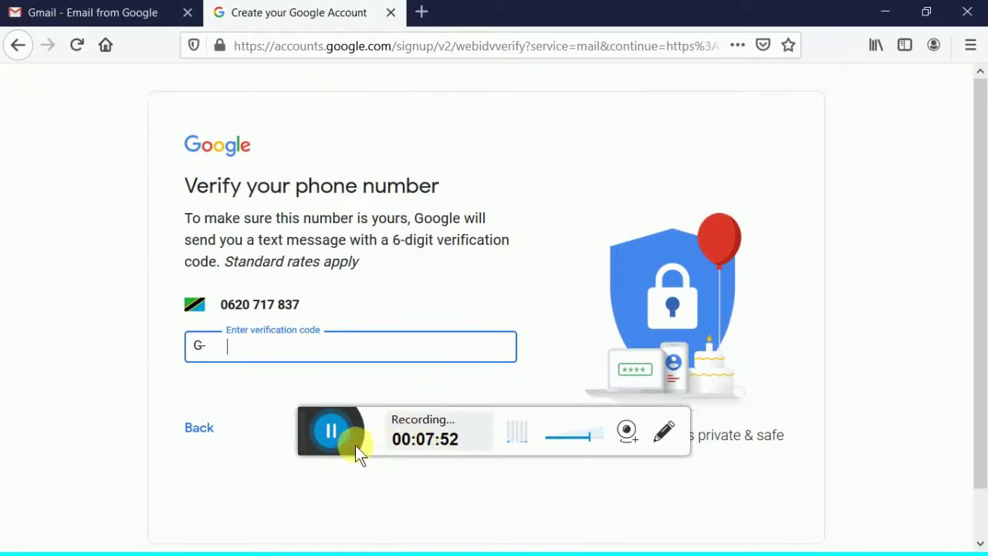
key(alt+Tab)
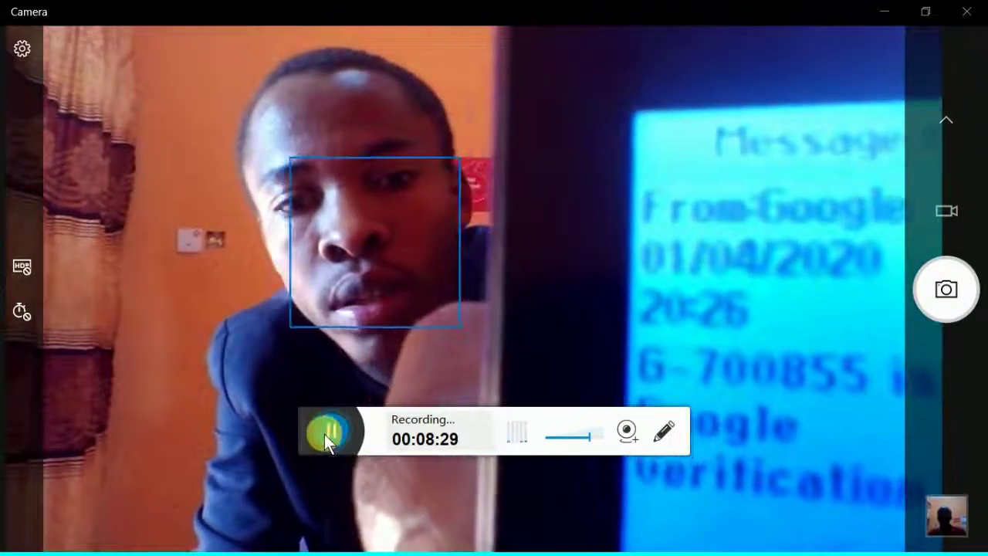
key(alt+Tab)
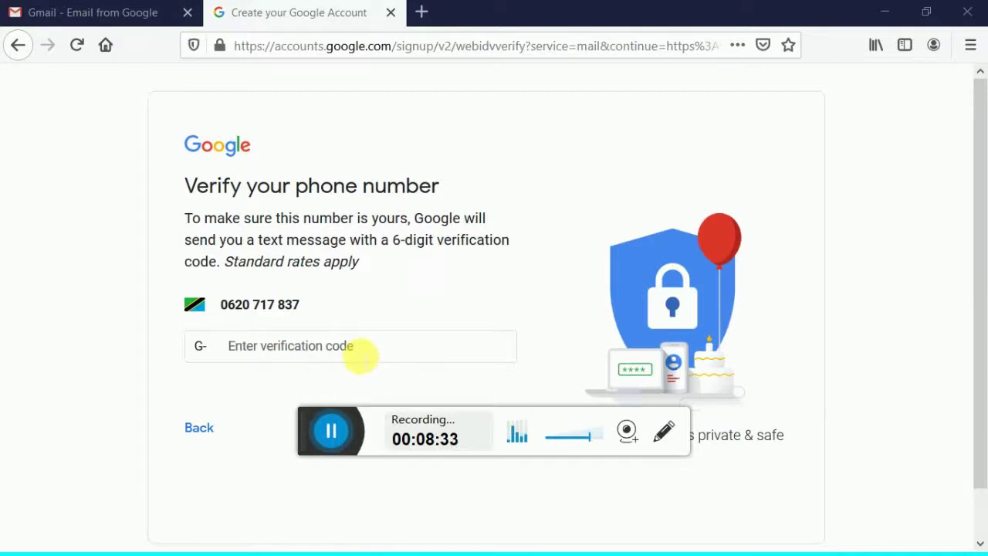
Enter the 6-digit code from the SMS and verify the phone number
click(362, 356)
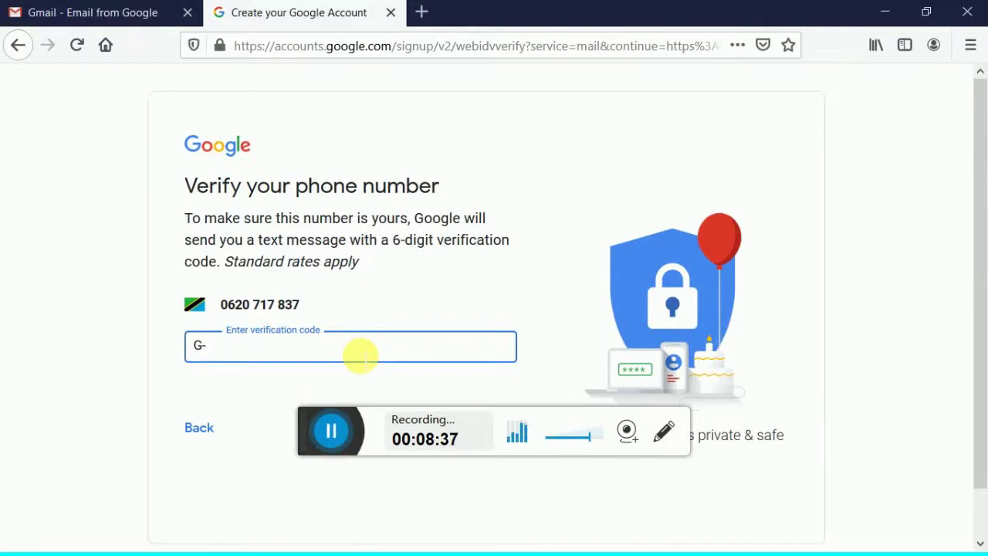
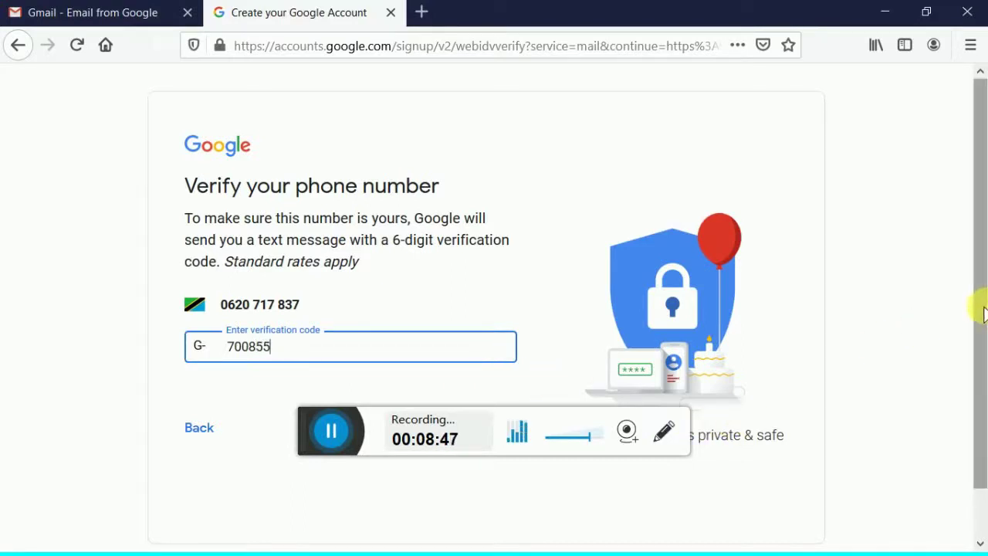
drag(977, 312, 977, 410)
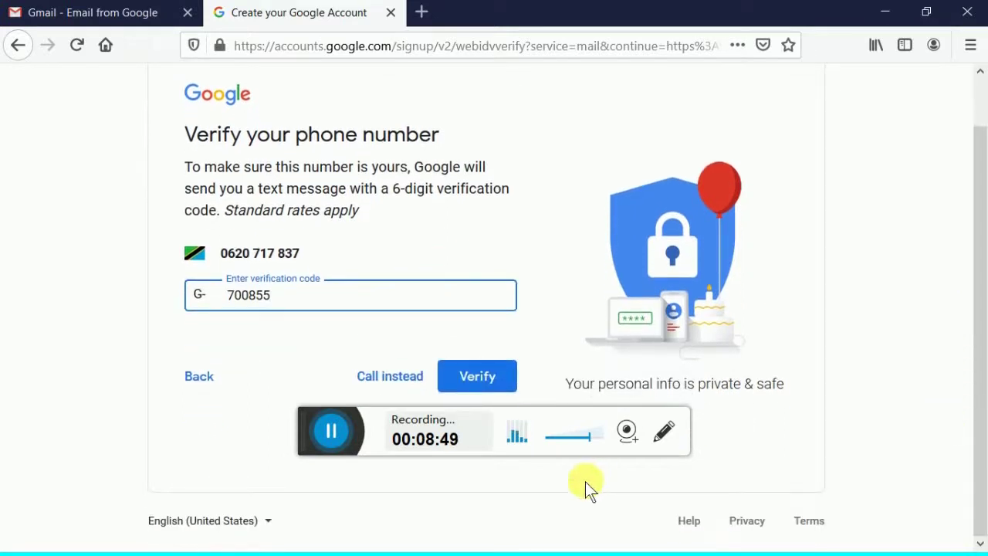
click(482, 384)
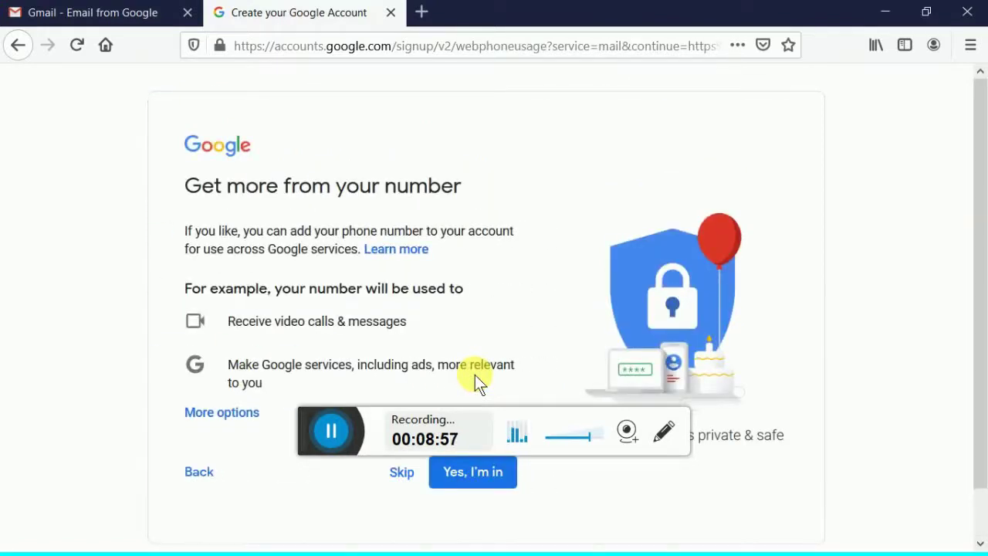
Agree to add the phone number to the account and scroll through the Privacy and Terms page
click(486, 474)
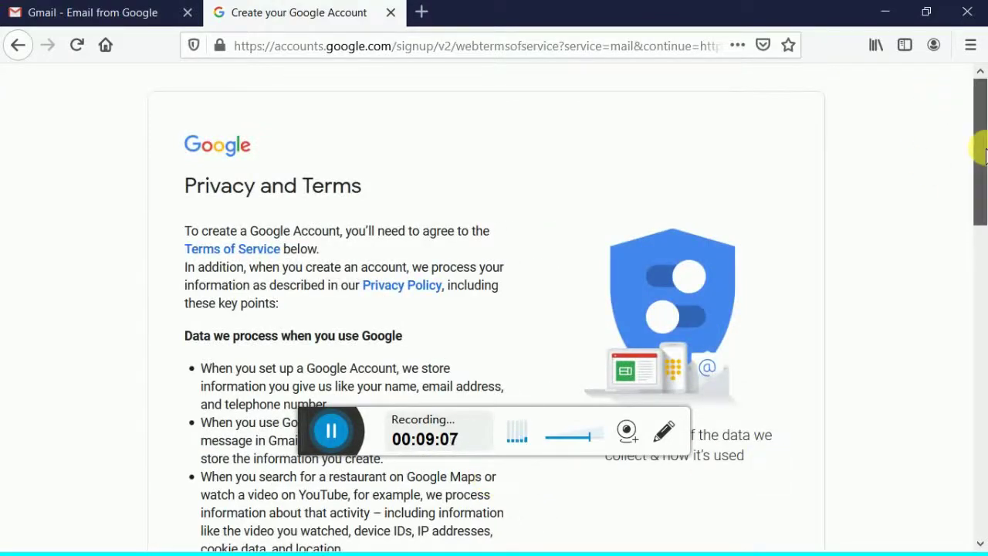
drag(982, 154, 951, 440)
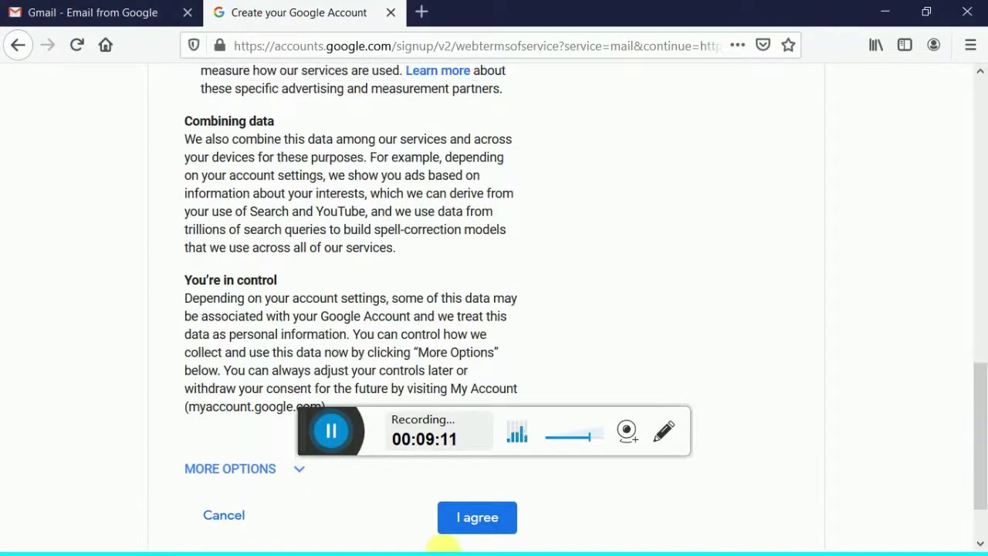